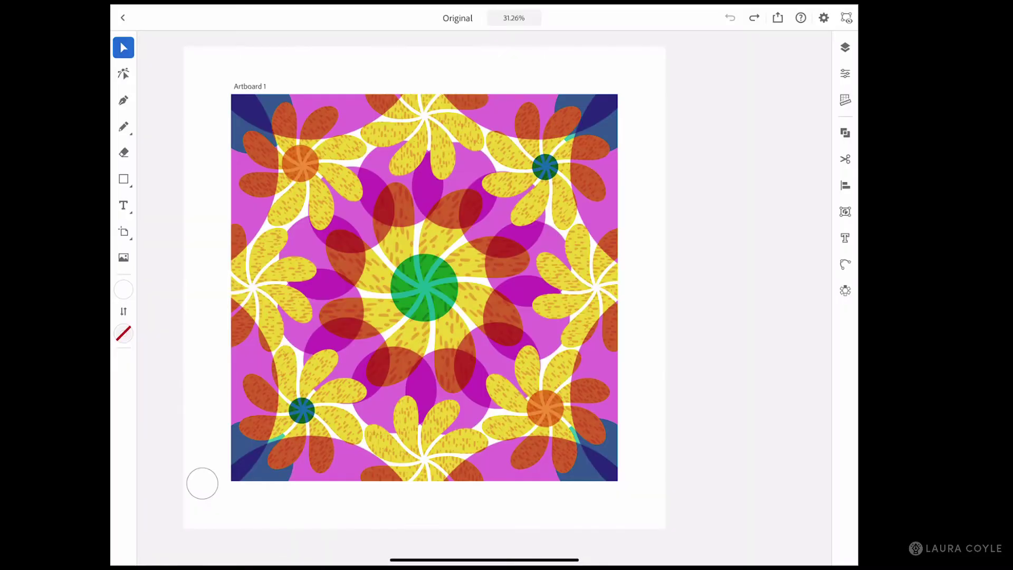
Select the radial repeat's circle path, raise it to 9 copies, and leave the Object menu unused.
left_click(595, 291)
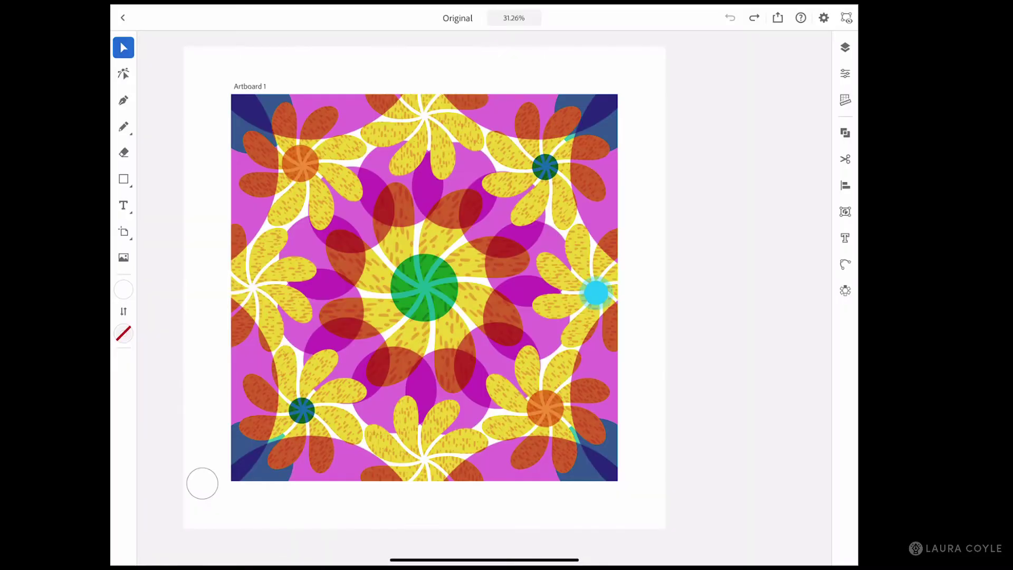
mouse_move(722, 287)
left_mouse_down()
mouse_move(723, 260)
mouse_move(722, 287)
left_mouse_up()
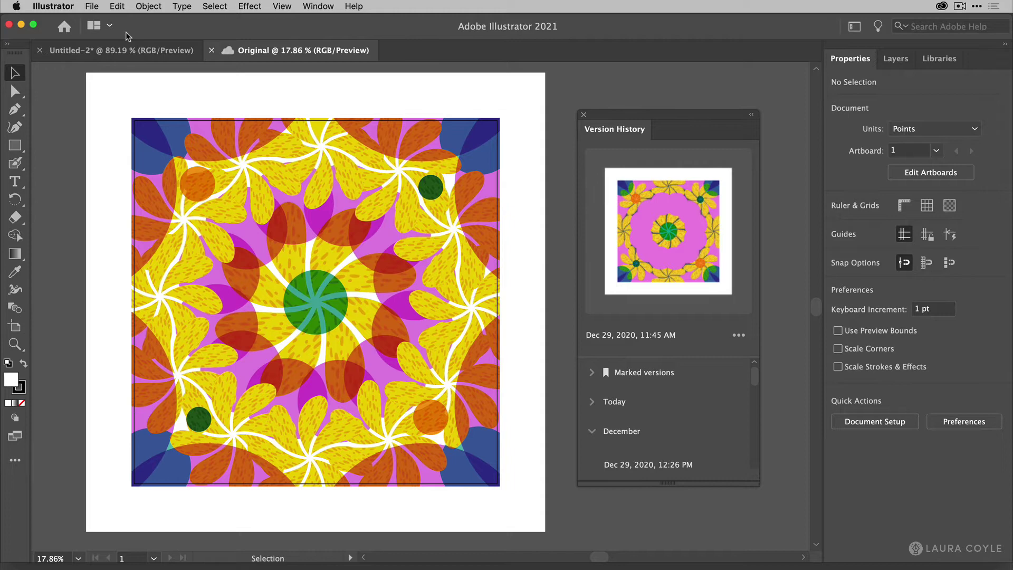
left_click(143, 7)
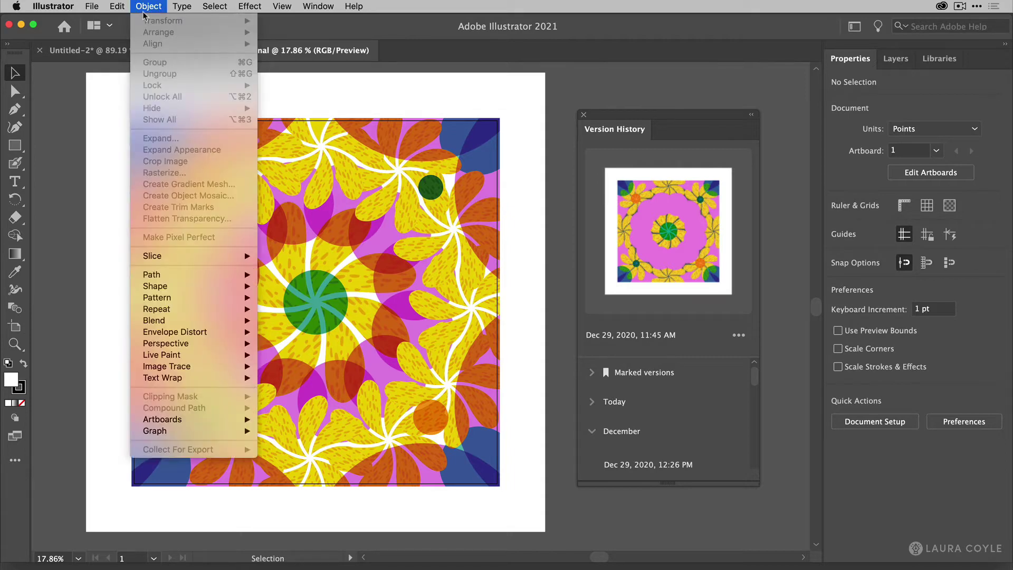
mouse_move(173, 312)
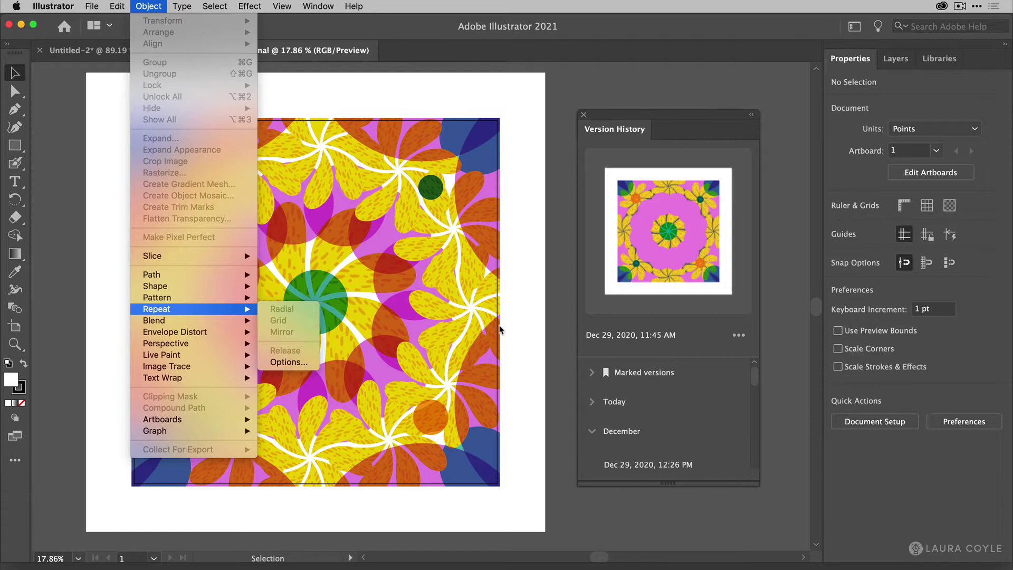
left_click(562, 329)
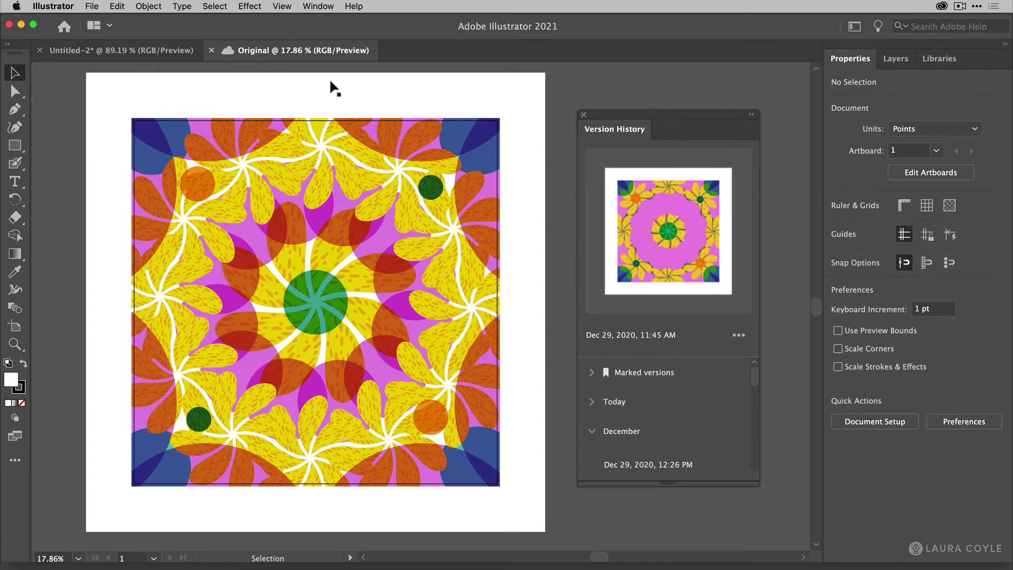
Show the Version History panel via the Window menu and collapse its December group.
left_click(323, 9)
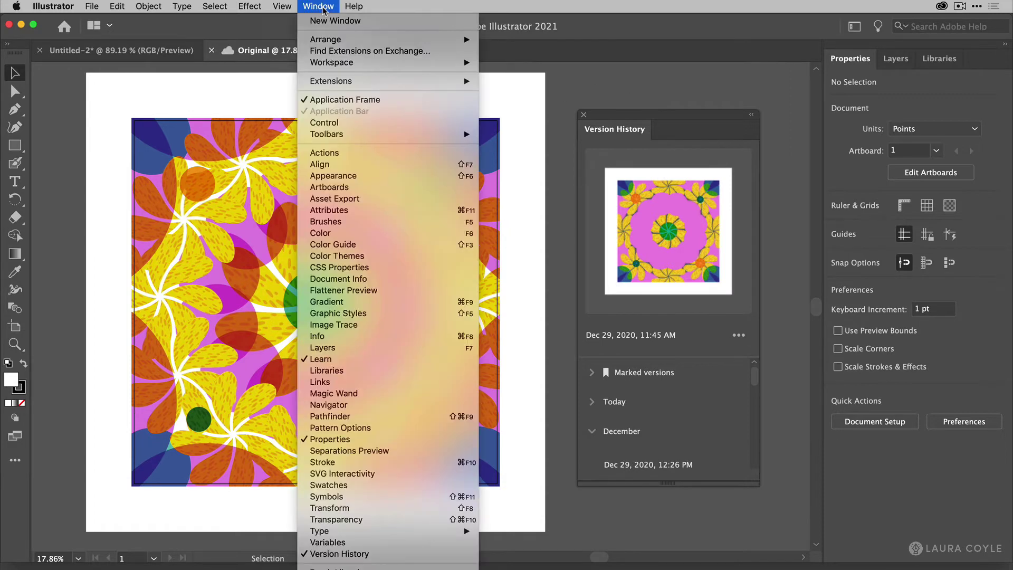
left_click(401, 558)
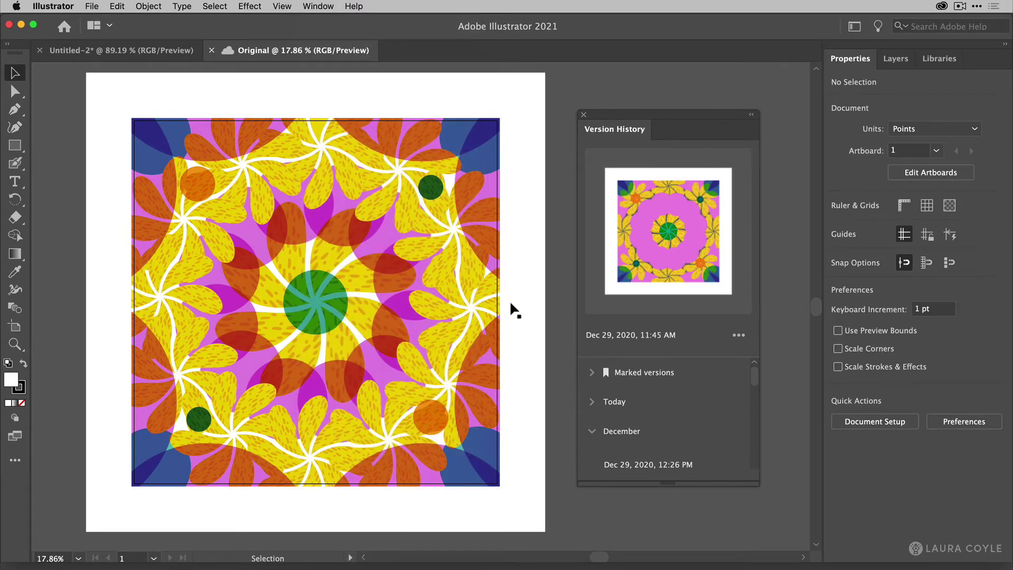
left_click(592, 435)
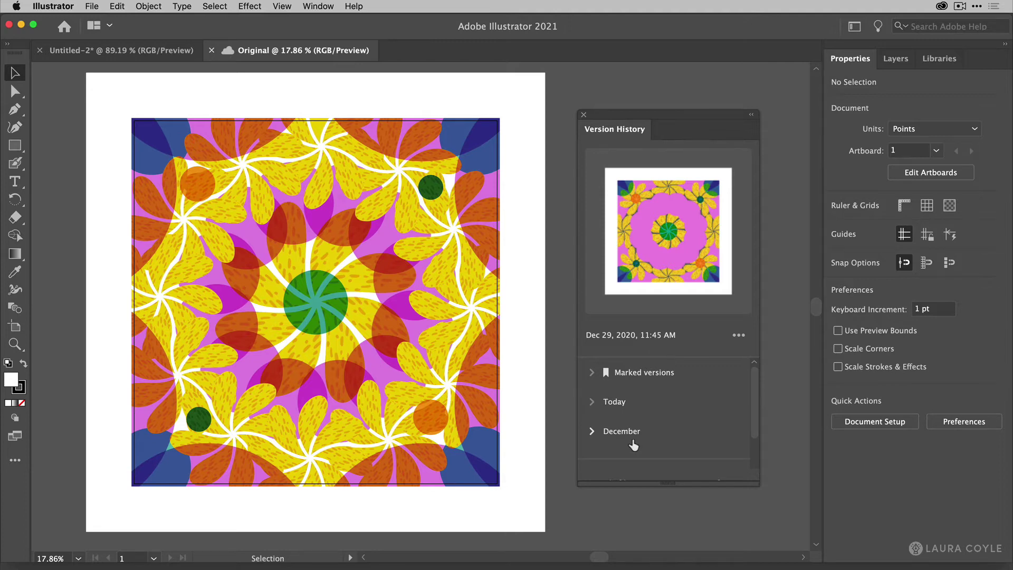
Expand December, preview the Dec 29 12:26 PM and then 12:25 PM versions, and show its options.
left_click(591, 433)
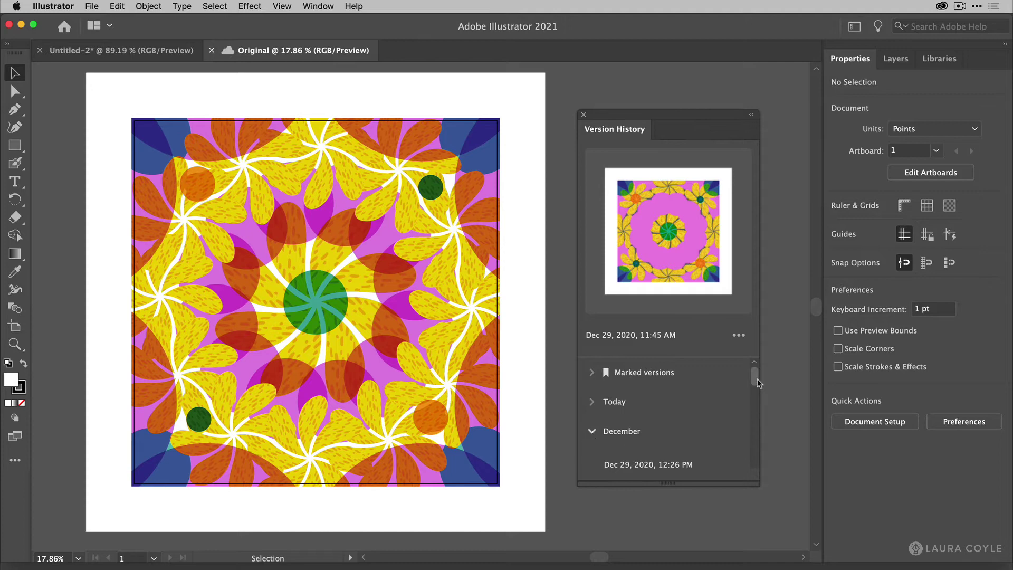
scroll(757, 389, "down", 2)
scroll(757, 390, "down", 1)
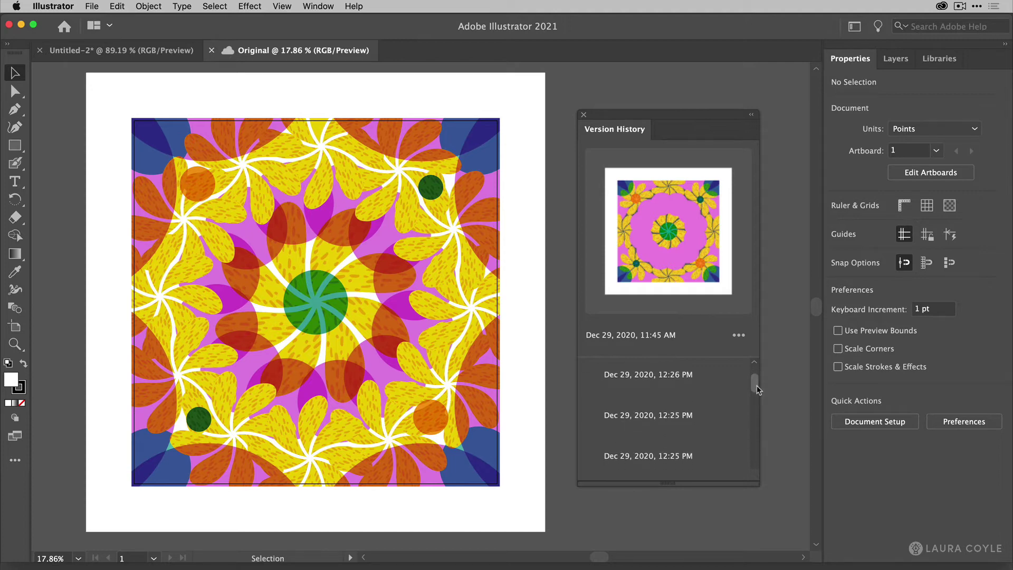
left_click(661, 380)
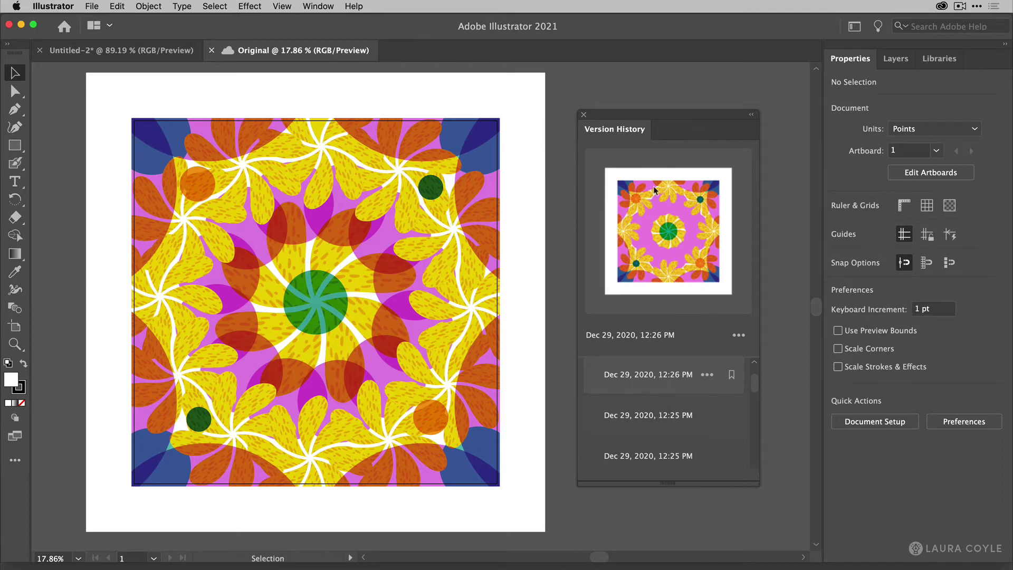
left_click(644, 421)
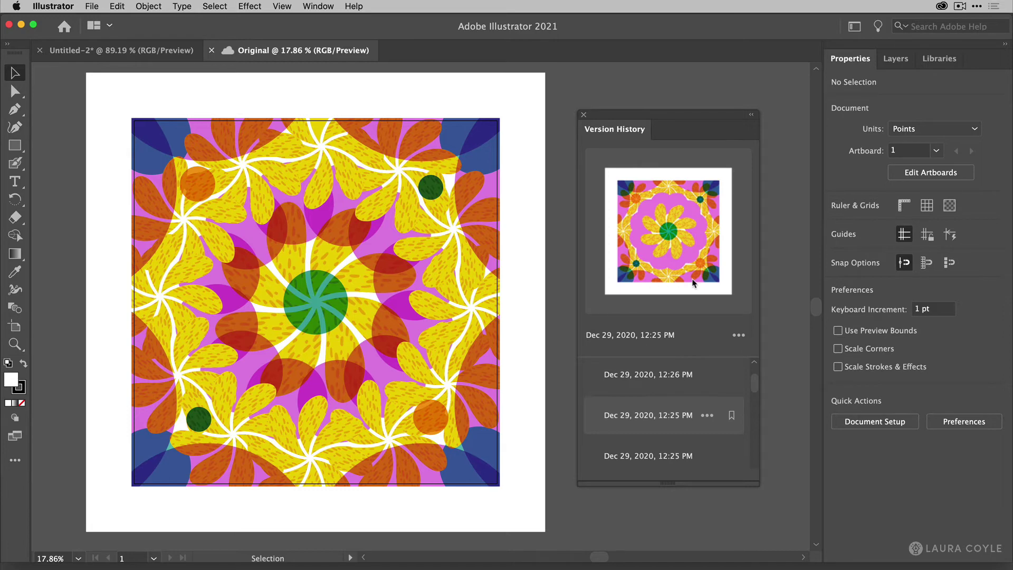
left_click(708, 416)
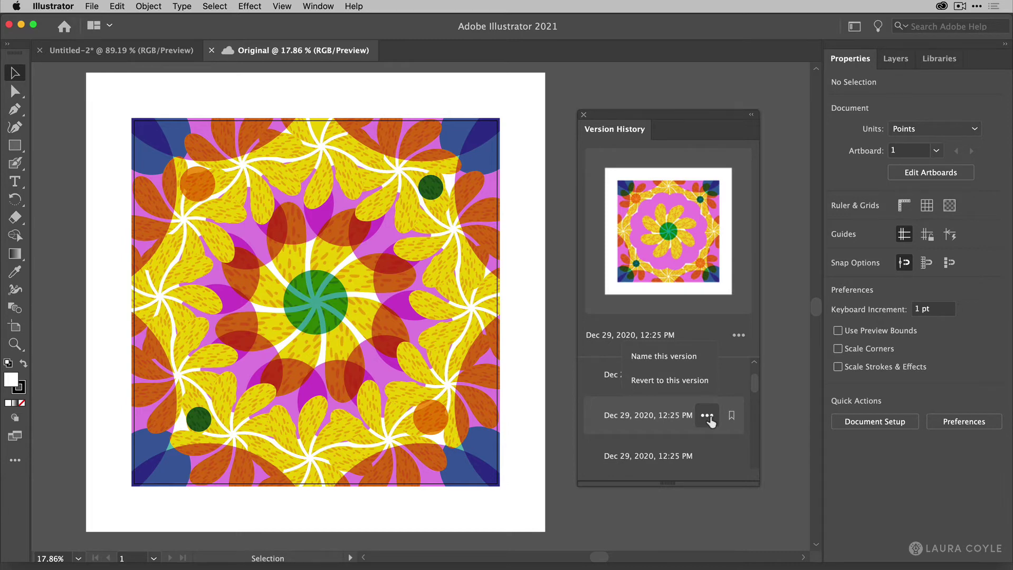
Revert to the Dec 29, 12:25 PM version, then zoom in and pan to frame the artwork.
left_click(681, 381)
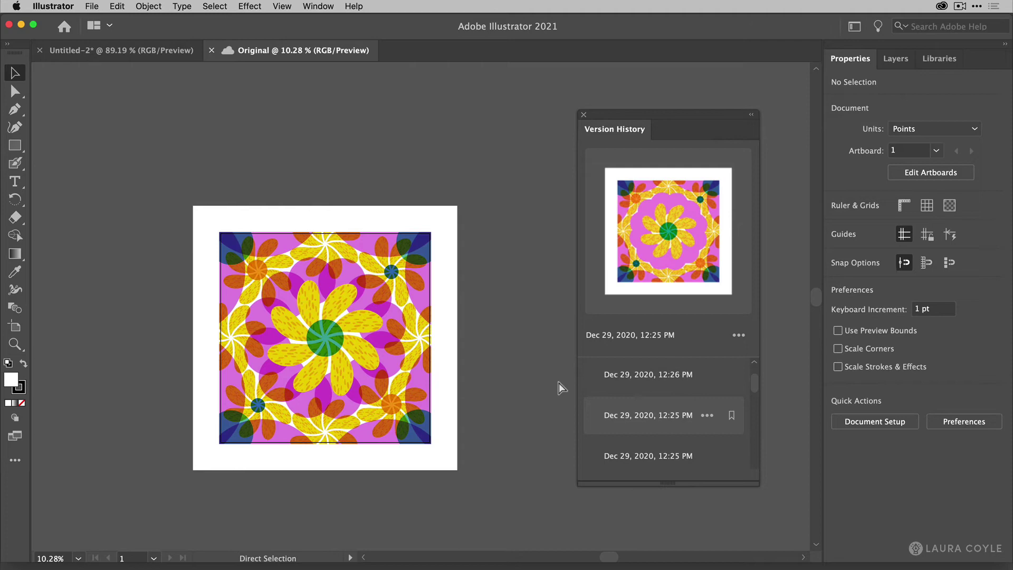
key("super+equal")
key("super+equal")
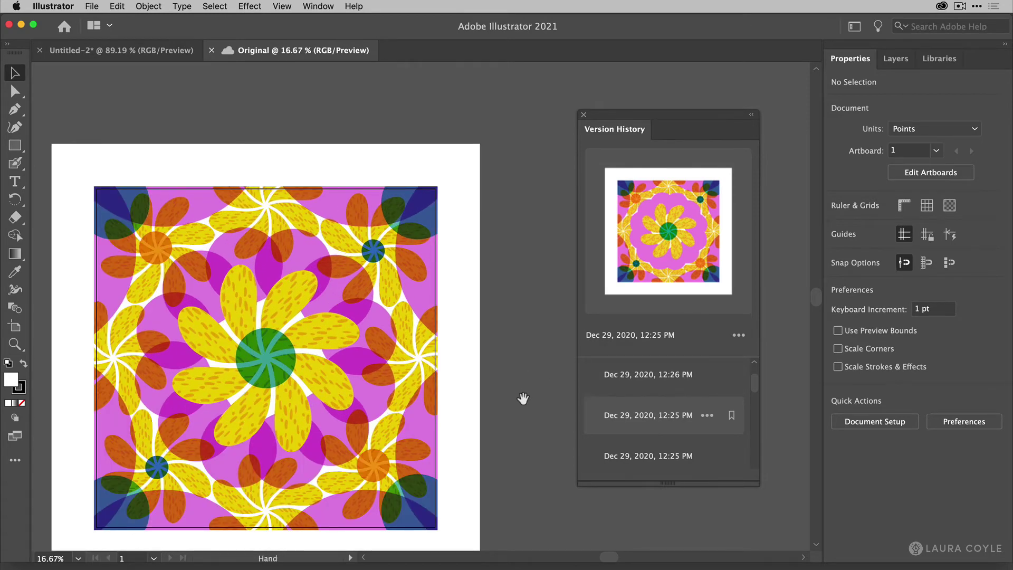
left_click_drag(522, 400, 561, 353)
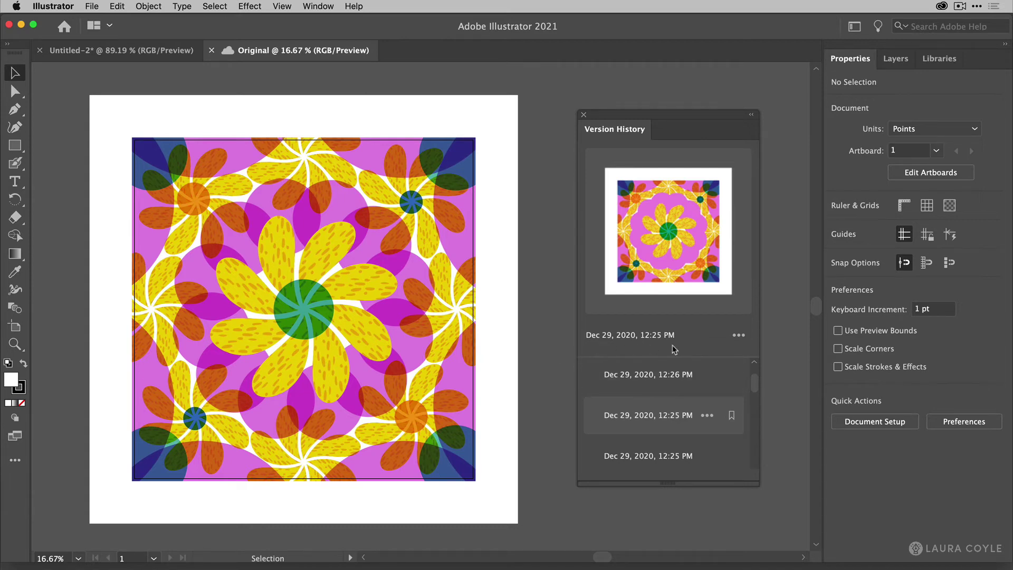
Expand Today's versions, preview the 11:18 AM version, and scroll down to the Dec 29, 2020 entries.
left_click_drag(754, 388, 754, 379)
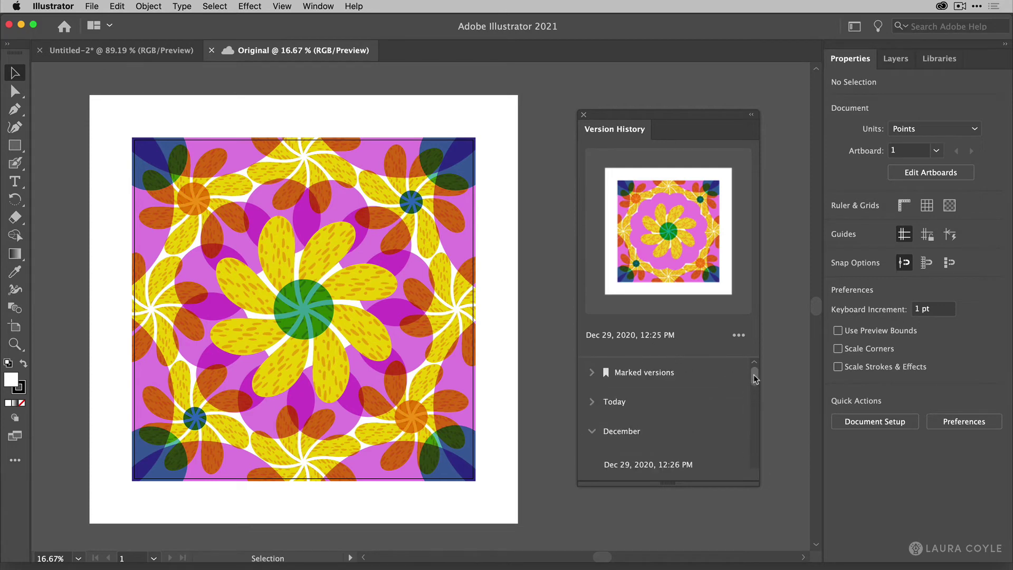
left_click(624, 400)
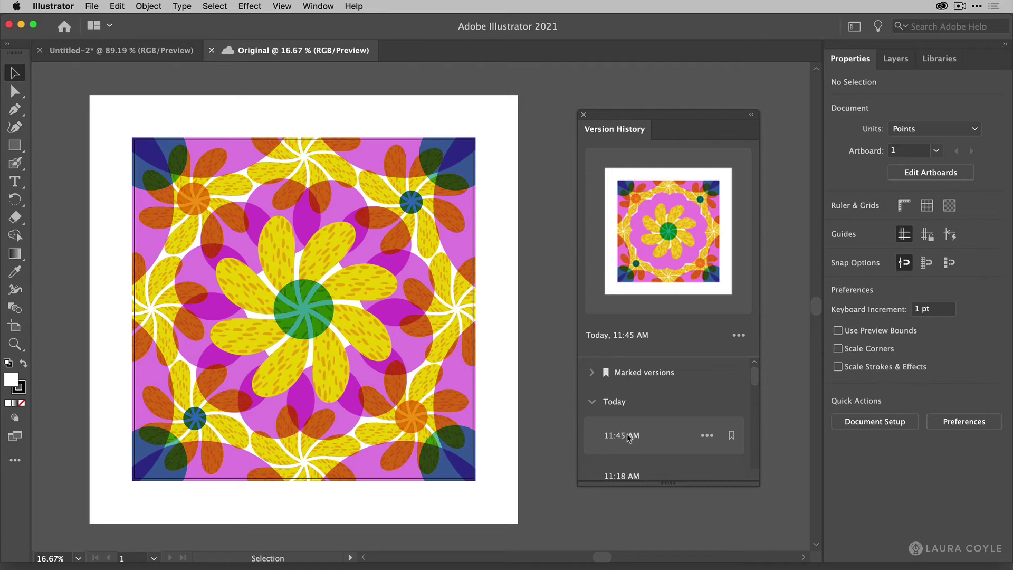
left_click(628, 477)
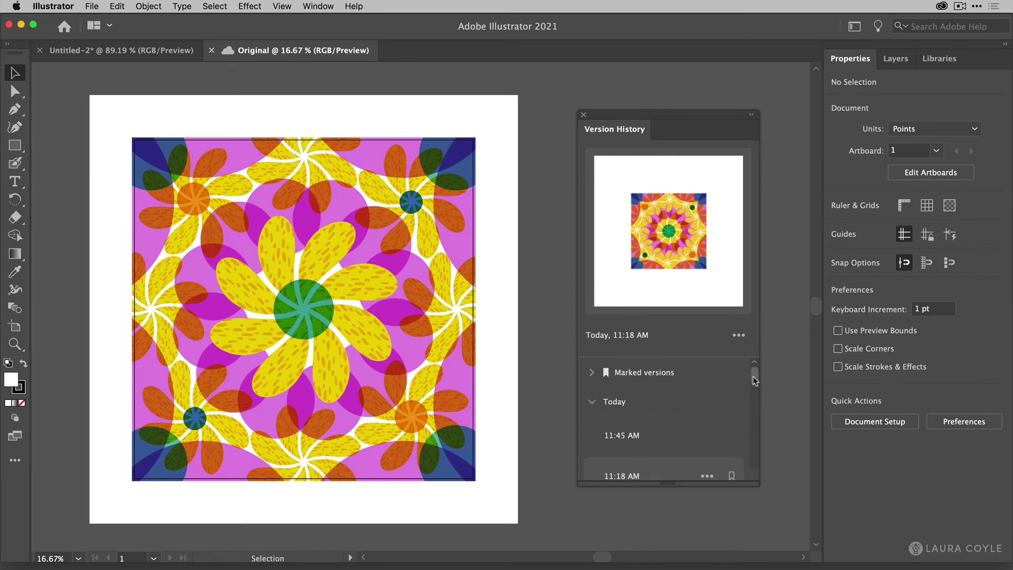
left_click_drag(756, 381, 761, 433)
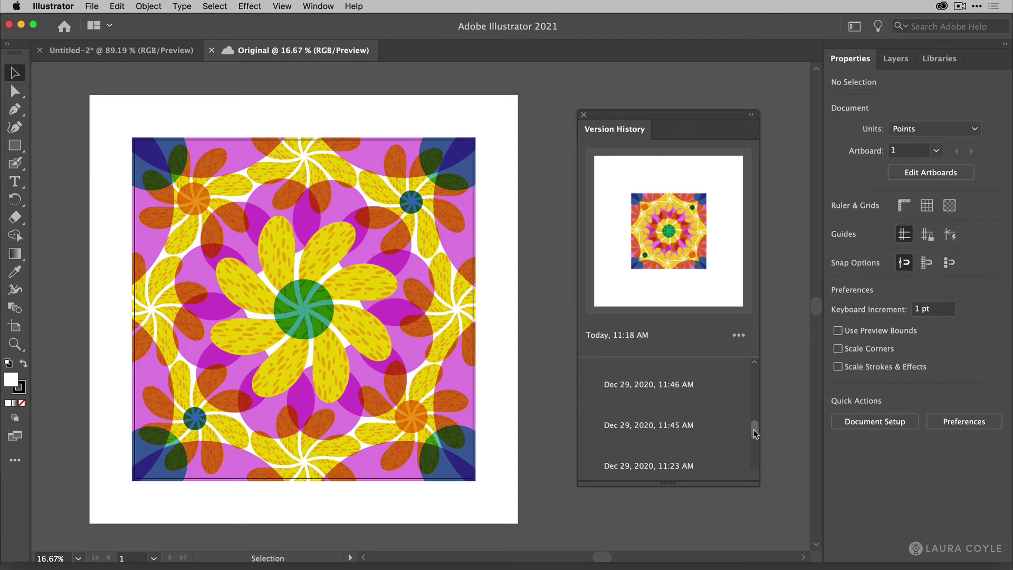
mouse_move(730, 425)
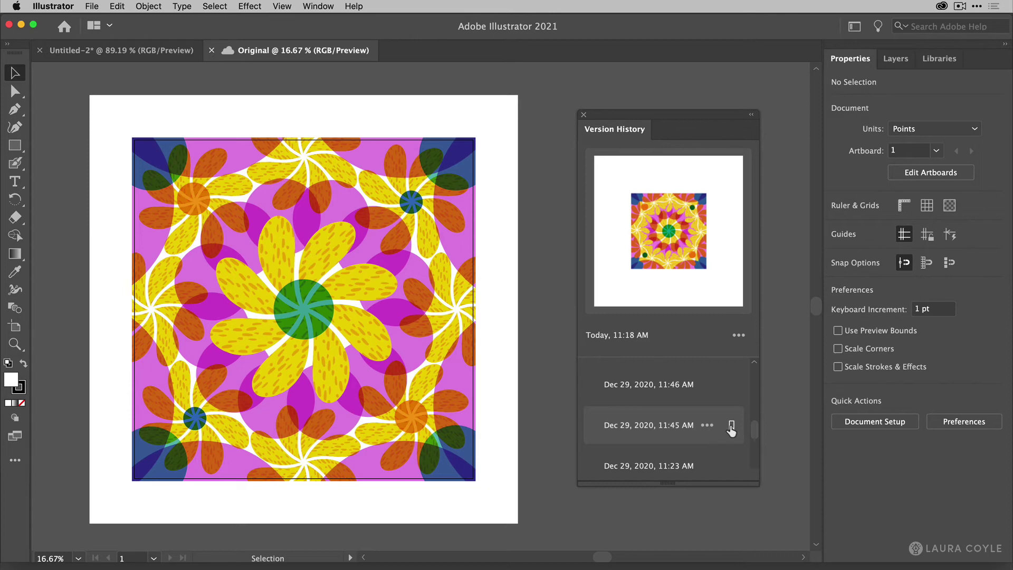
Bookmark the Dec 29, 2020, 11:17 AM version as 'old version' and return to the list top.
left_click(731, 428)
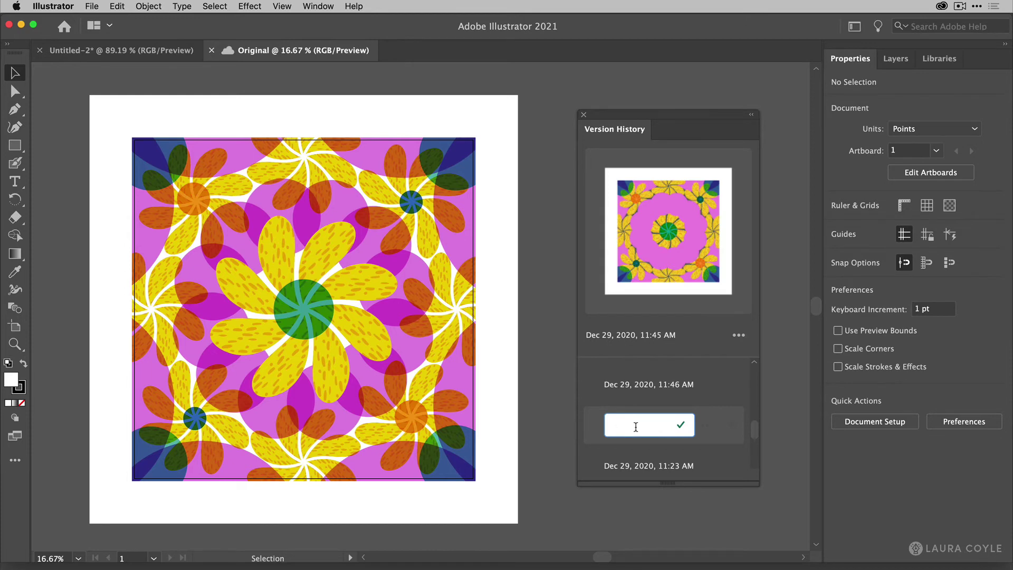
type("old version")
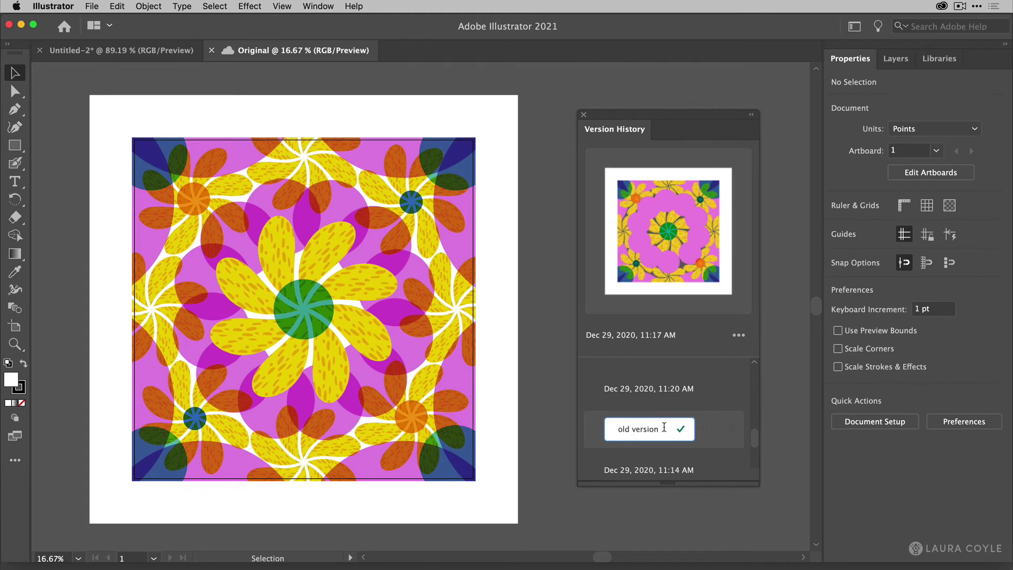
key("Return")
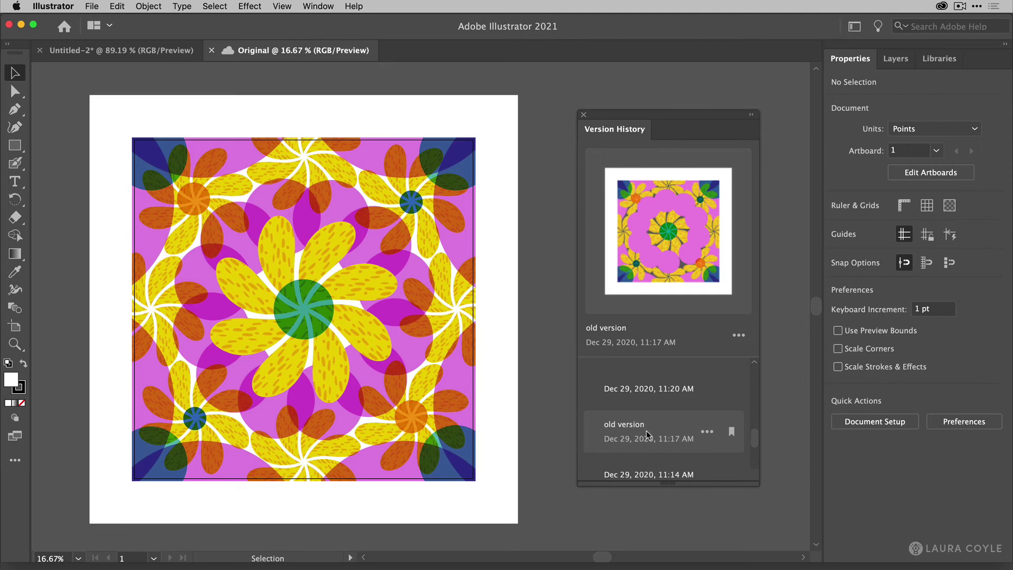
scroll(701, 431, "up", 5)
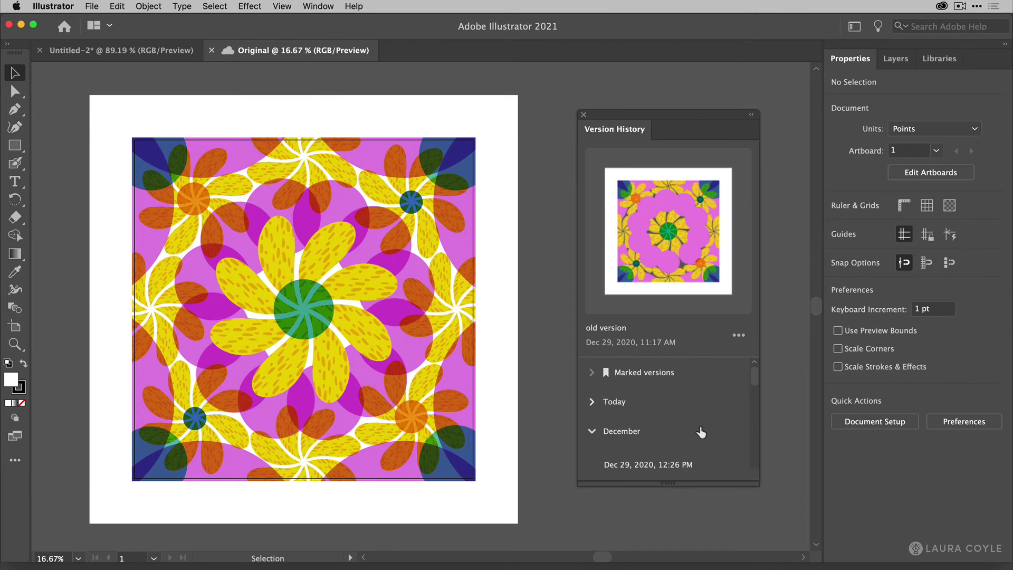
From Creative Cloud's Cloud documents, open the Original document with View on web.
left_click(943, 7)
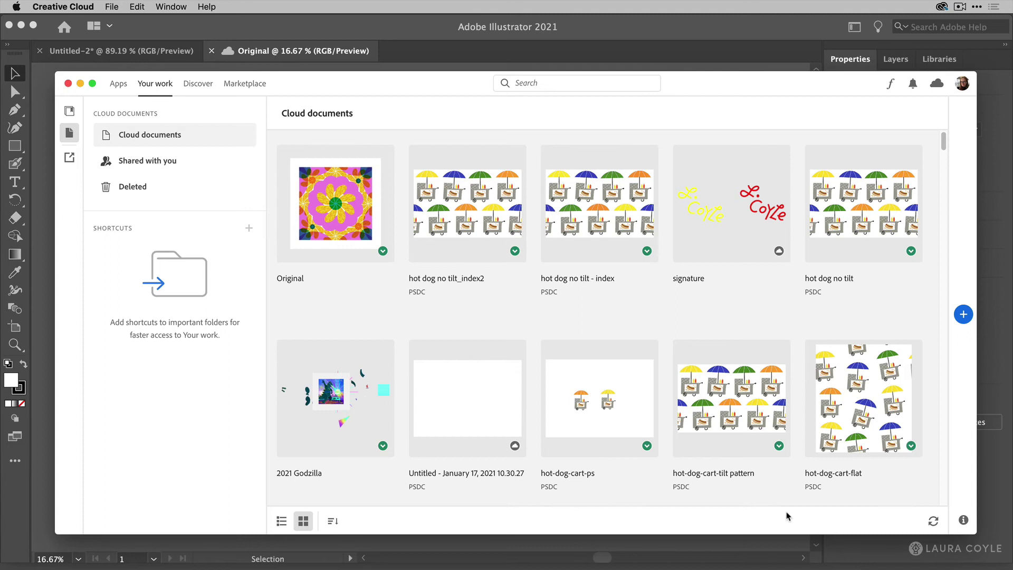
left_click(336, 264)
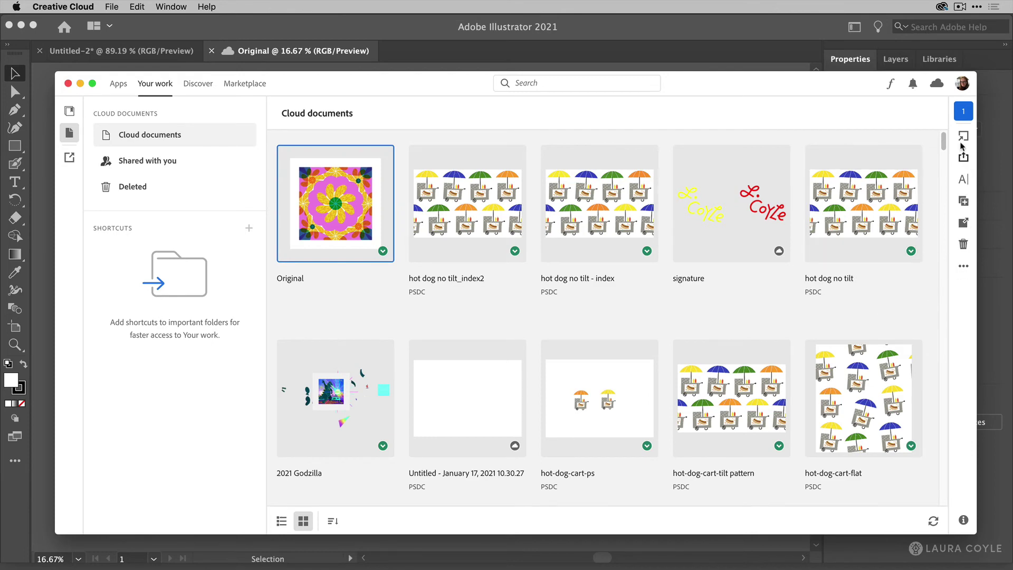
left_click(964, 269)
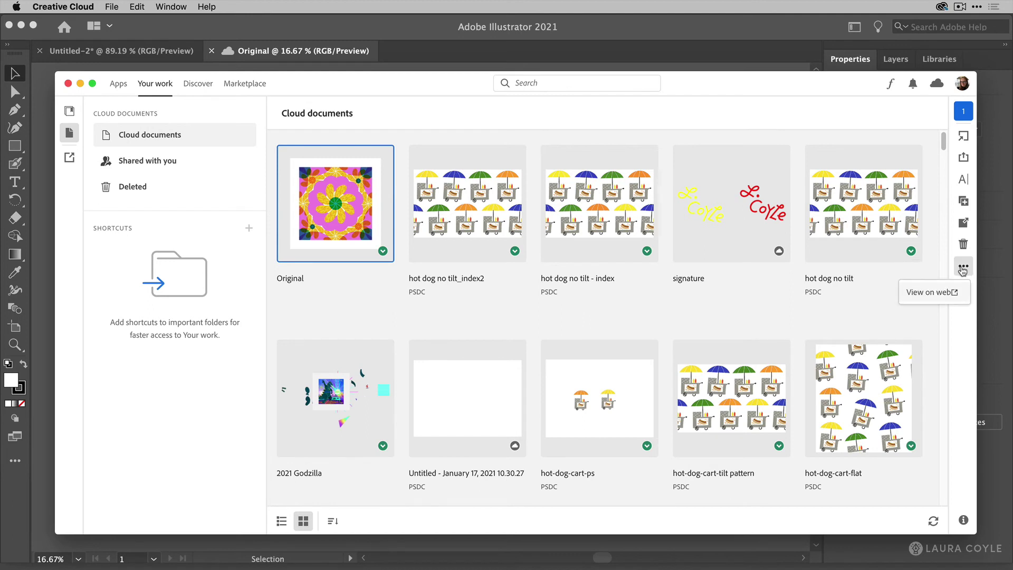
left_click(938, 299)
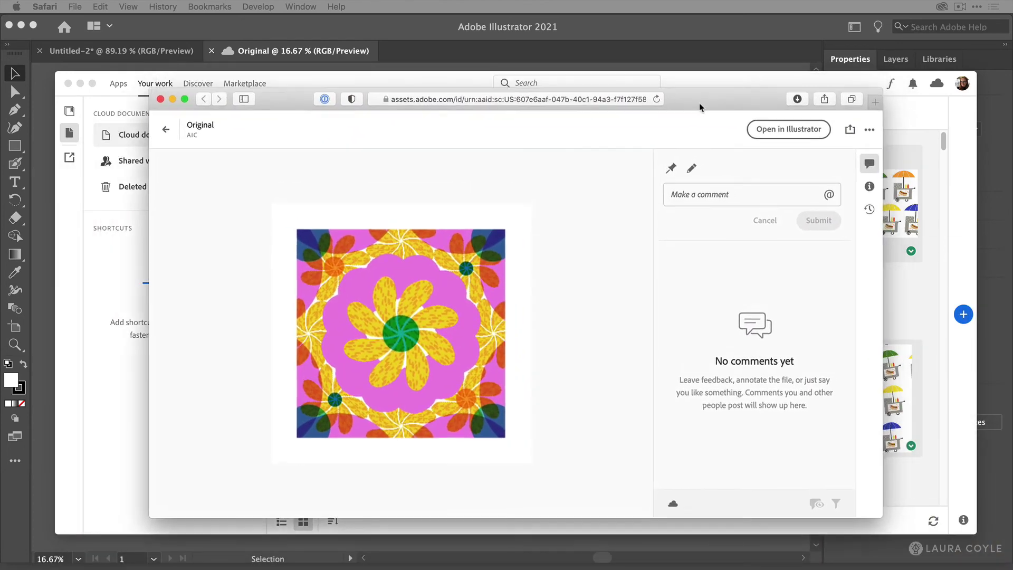
Show Original's version history on the web and expand Marked versions to list both 'old version' entries.
left_click_drag(700, 104, 690, 105)
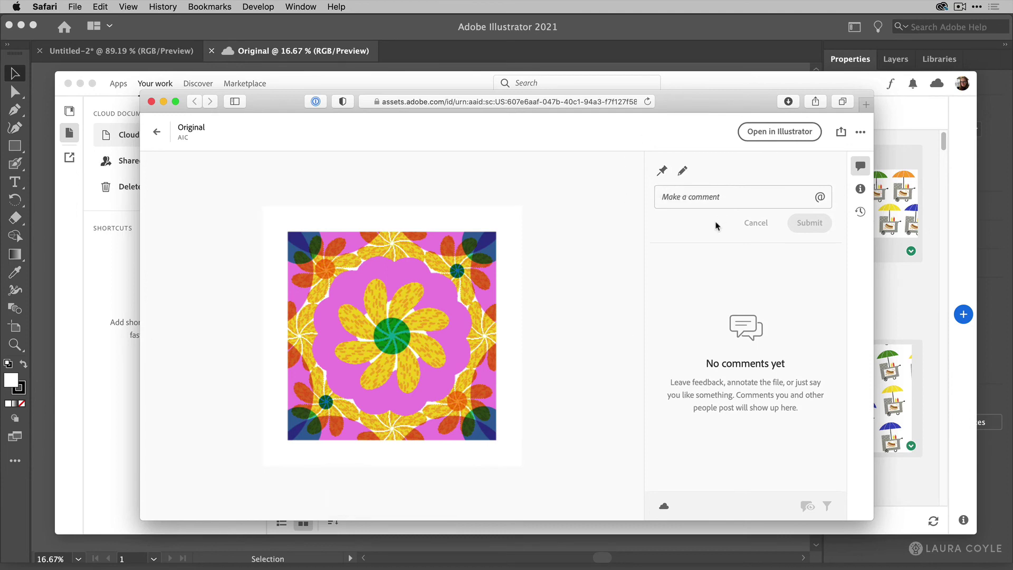
left_click(861, 212)
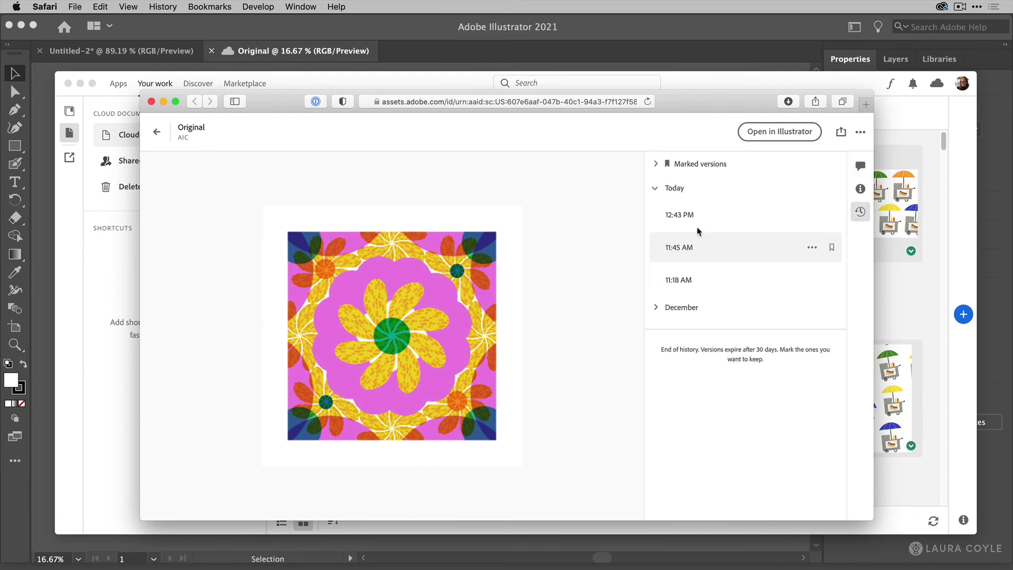
left_click(656, 166)
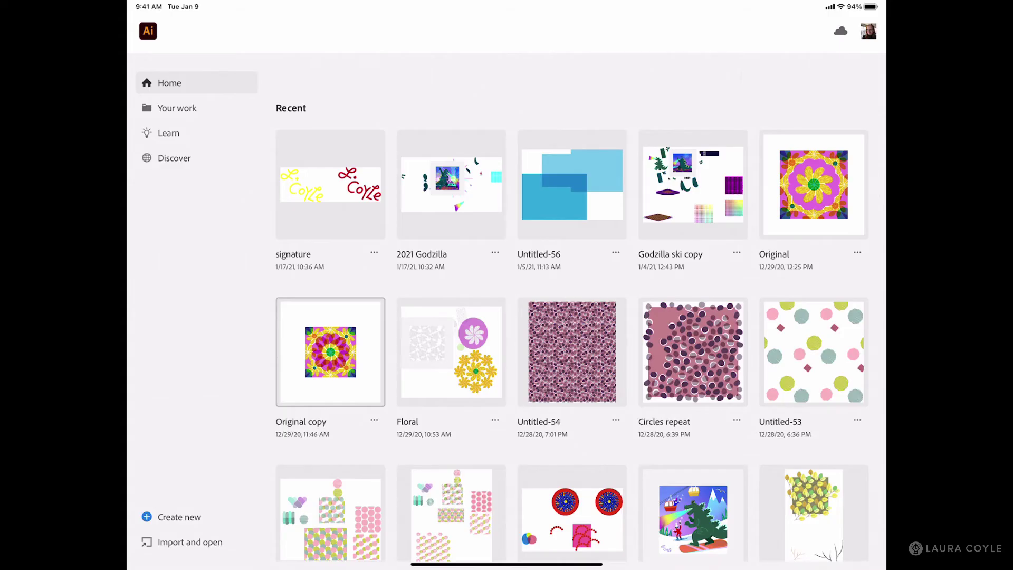
On the iPad Home screen, open Original's version history and expand its two marked 'old version' entries.
scroll(480, 88, "up", 2)
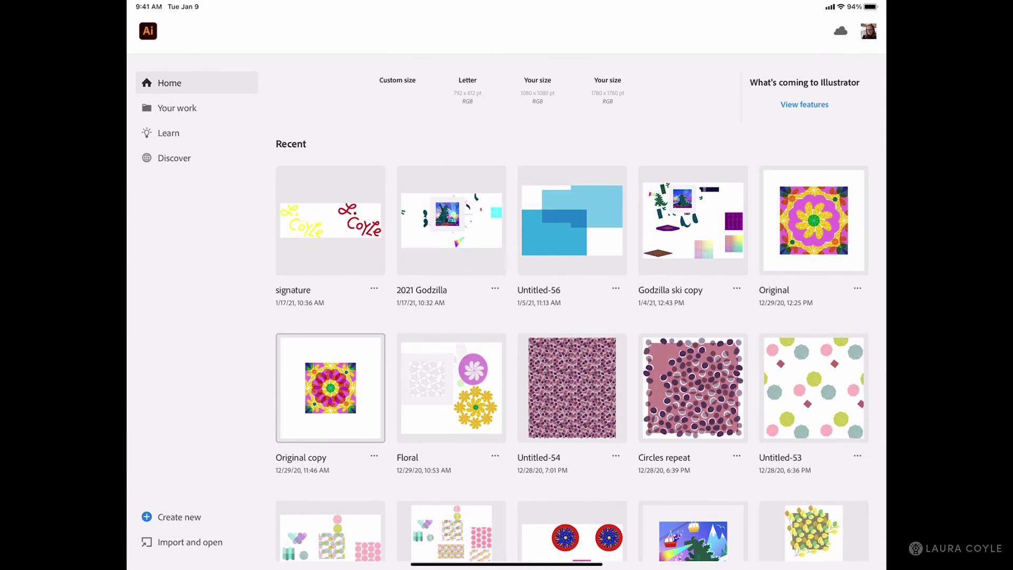
left_click(858, 289)
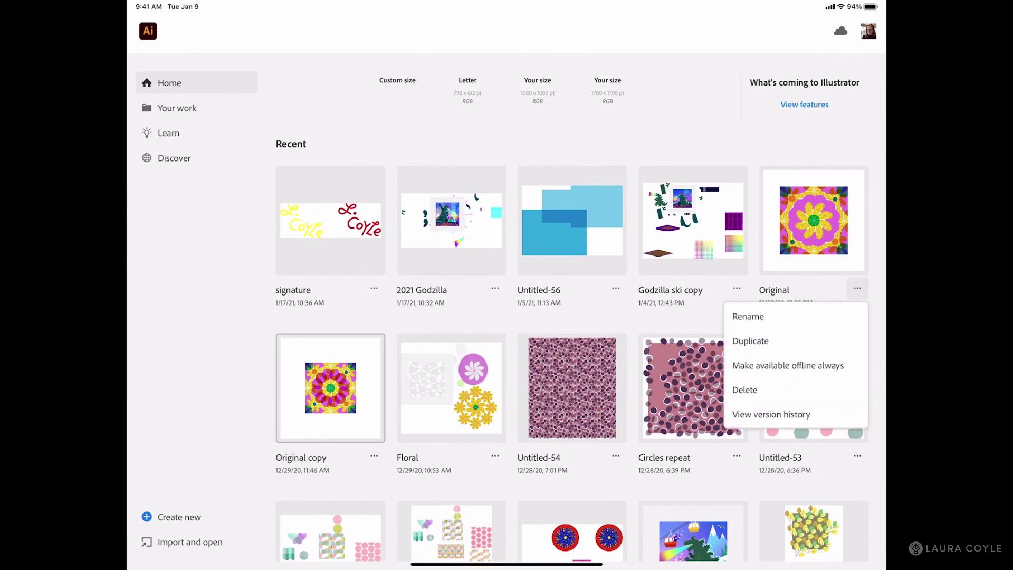
left_click(800, 415)
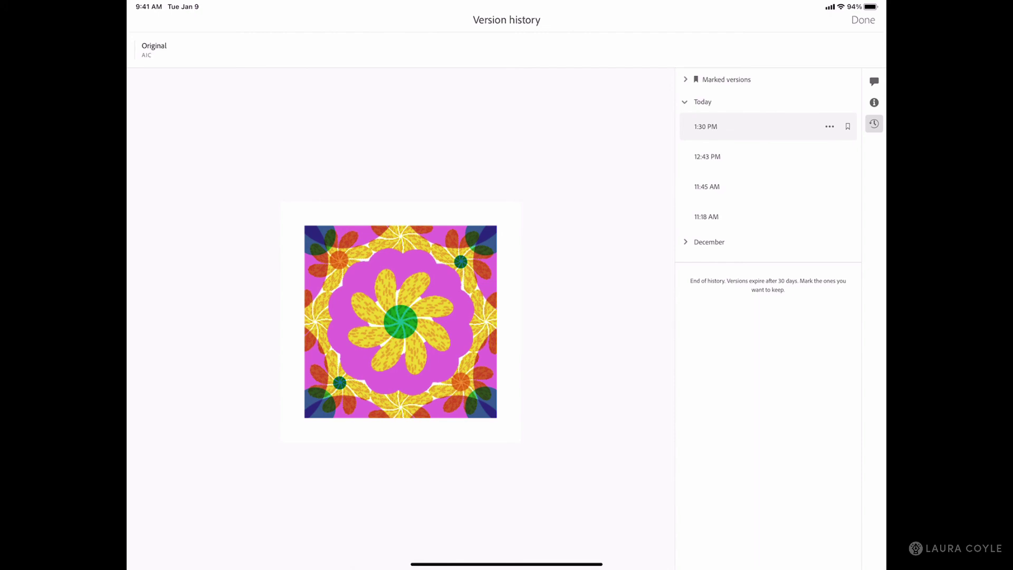
left_click(686, 80)
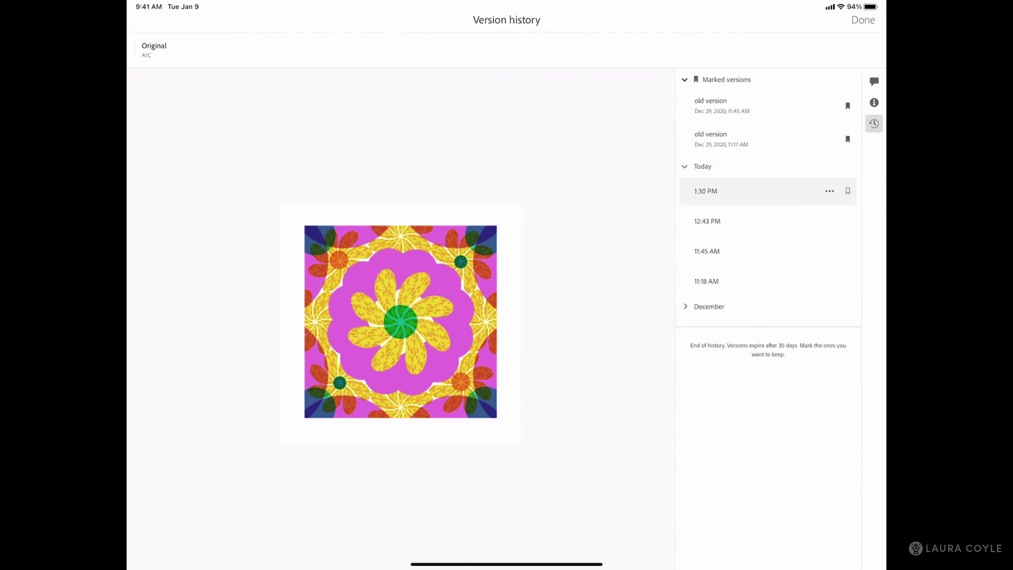